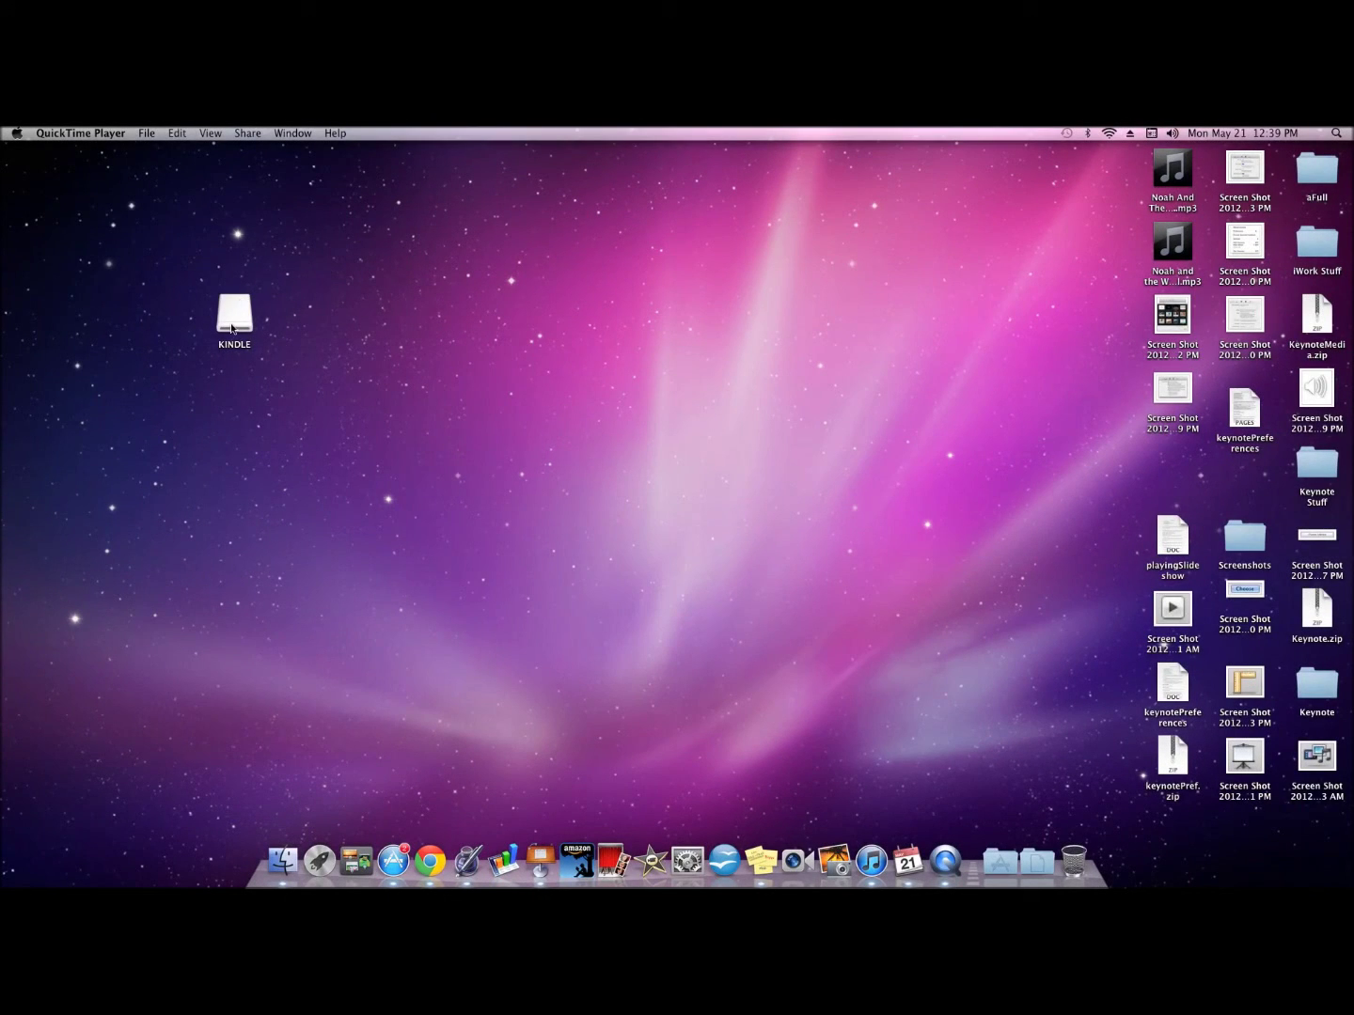
Open the KINDLE drive's Documents folder and copy playingSlideshow into it
{"action": "left_click", "coordinate": [235, 322]}
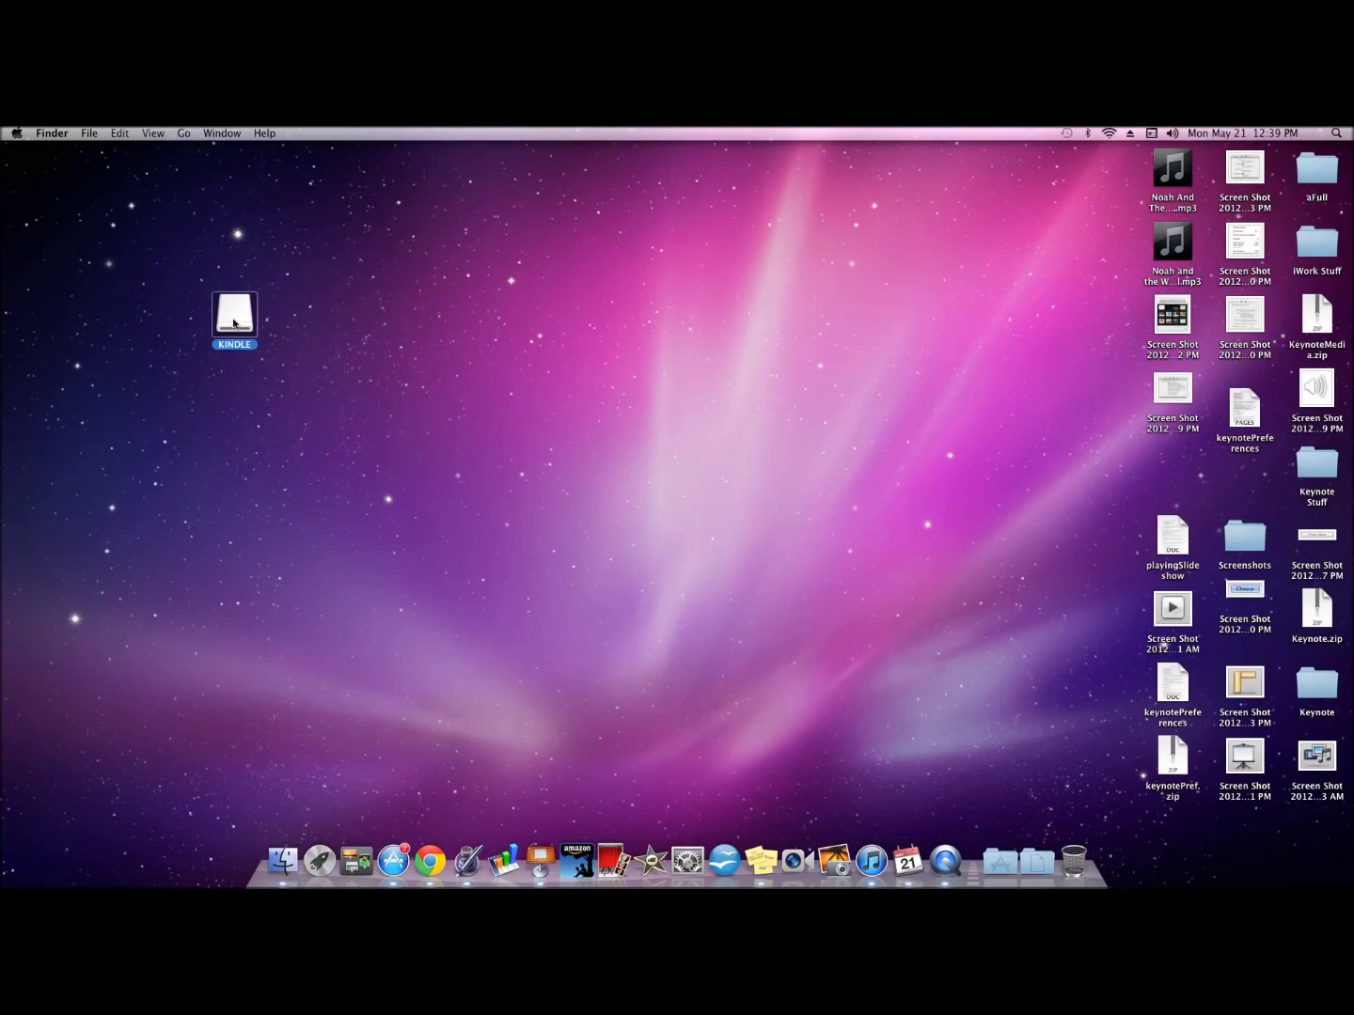
{"action": "double_click", "coordinate": [235, 322]}
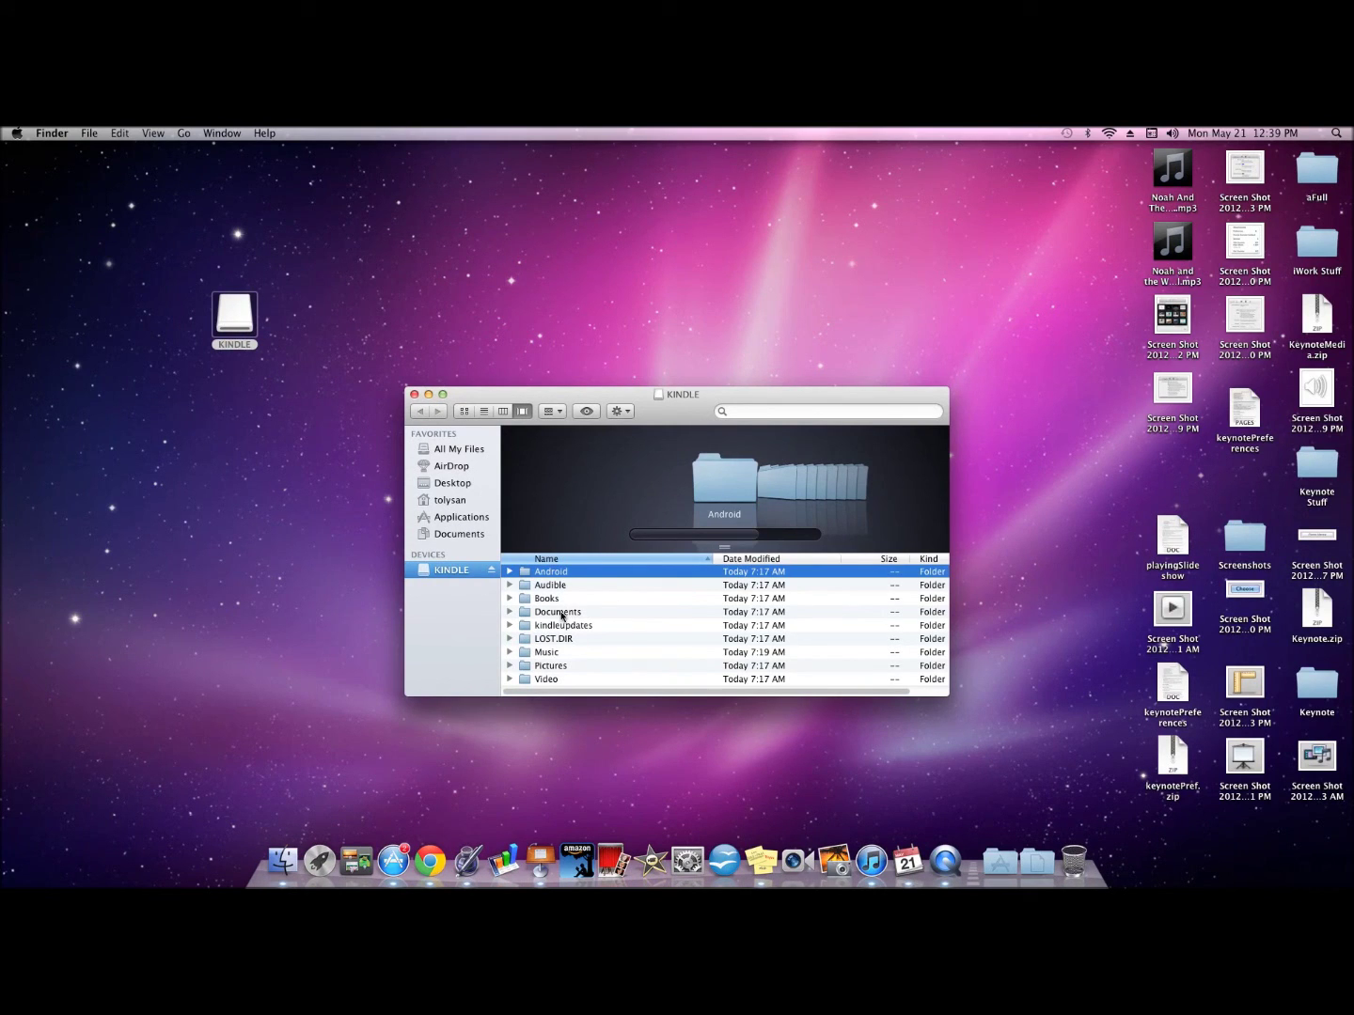
{"action": "left_click", "coordinate": [563, 612]}
{"action": "double_click", "coordinate": [561, 616]}
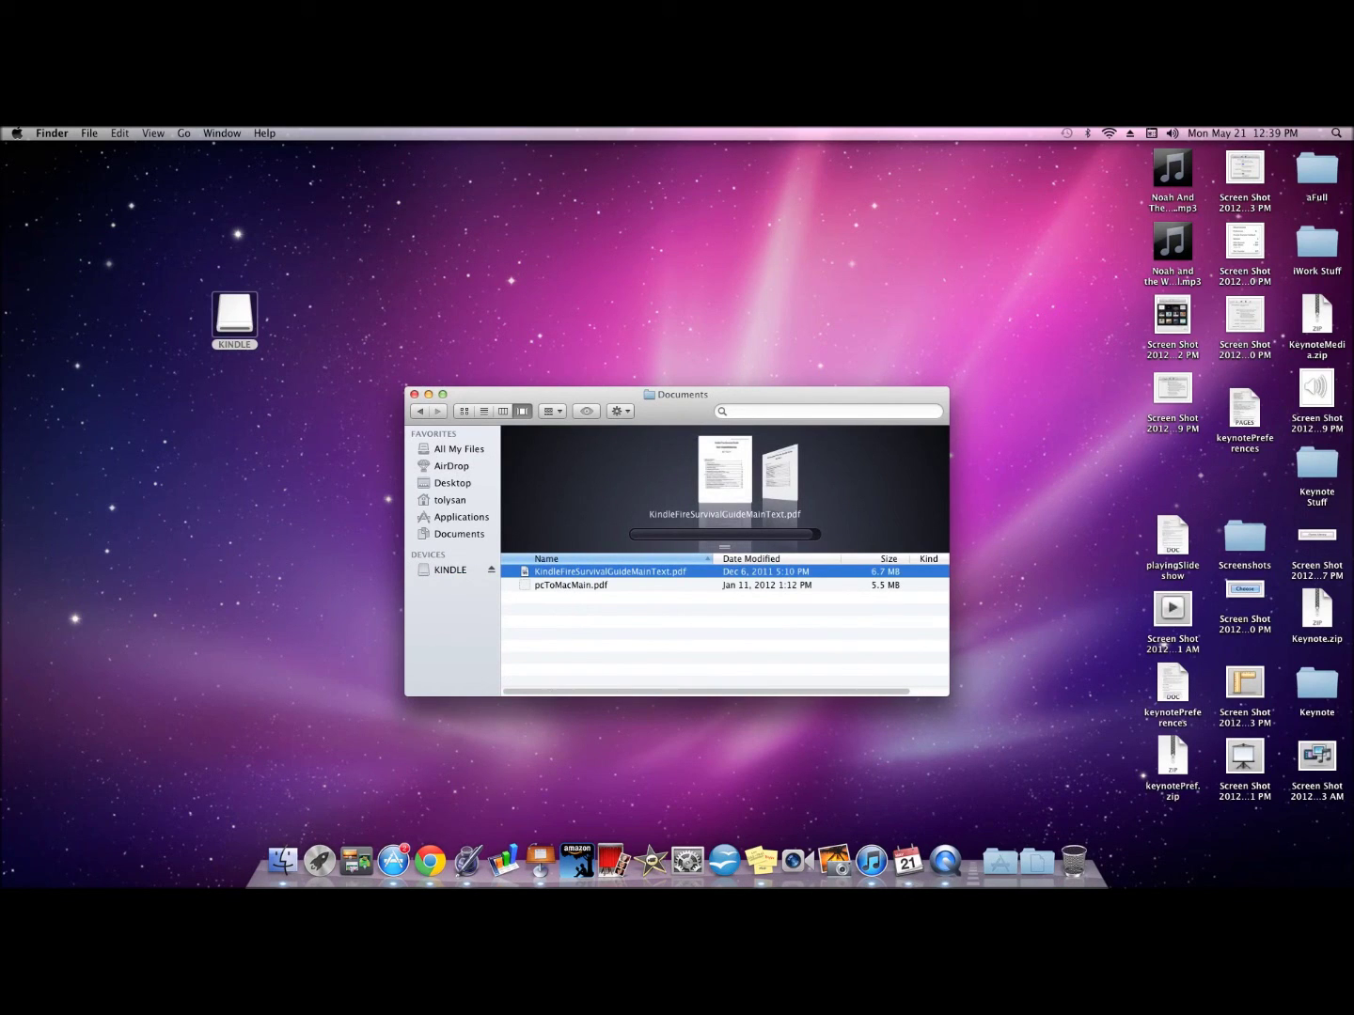
{"action": "left_click_drag", "start_coordinate": [1174, 549], "coordinate": [715, 666]}
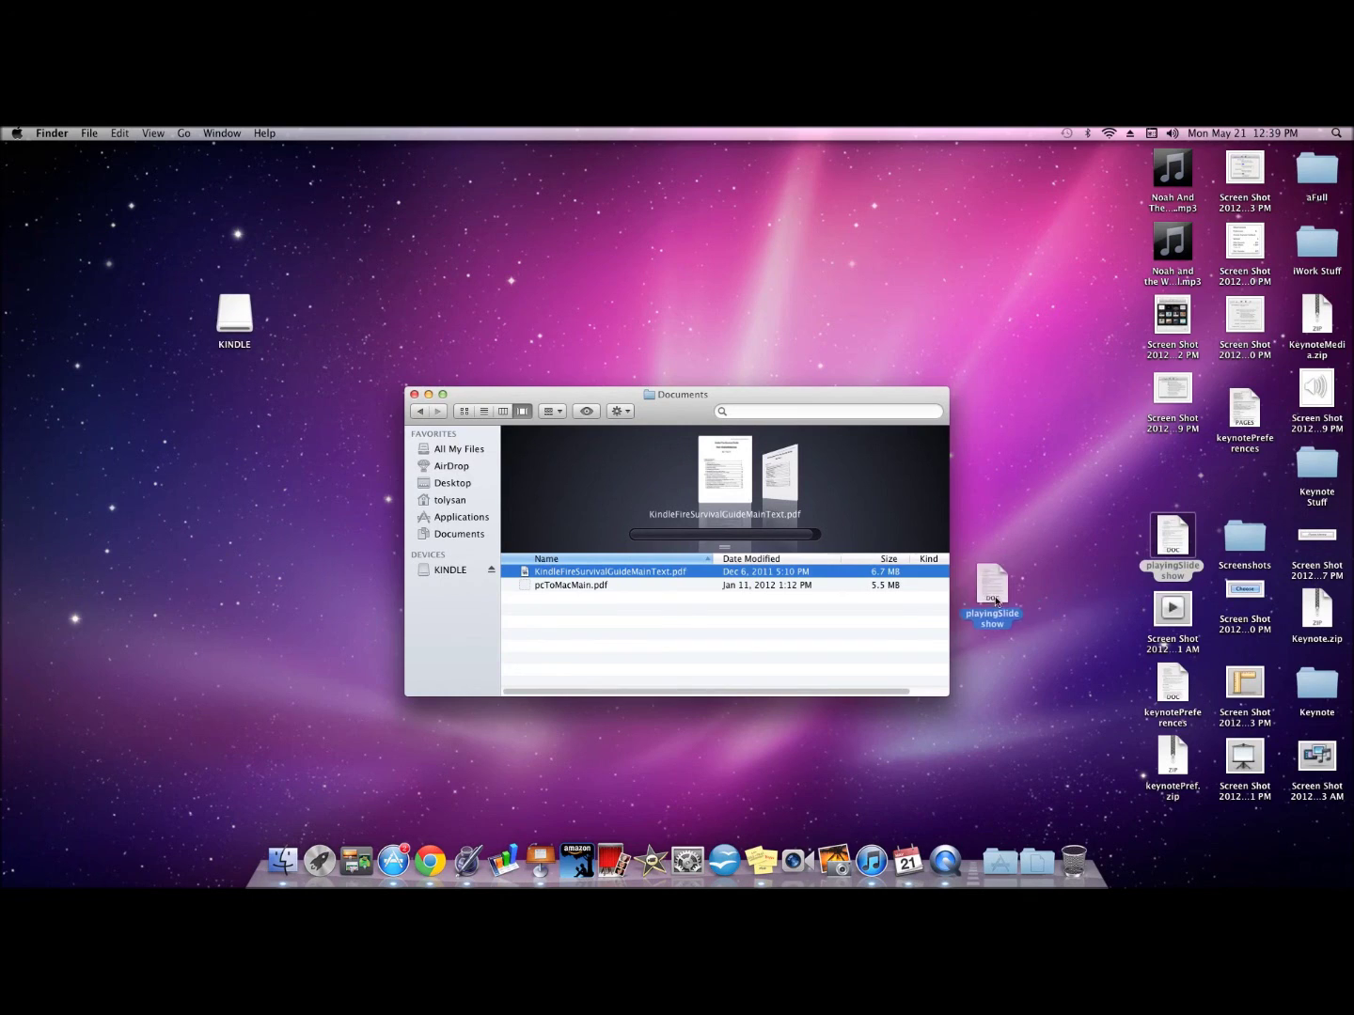
{"action": "left_click_drag", "start_coordinate": [714, 667], "coordinate": [716, 664]}
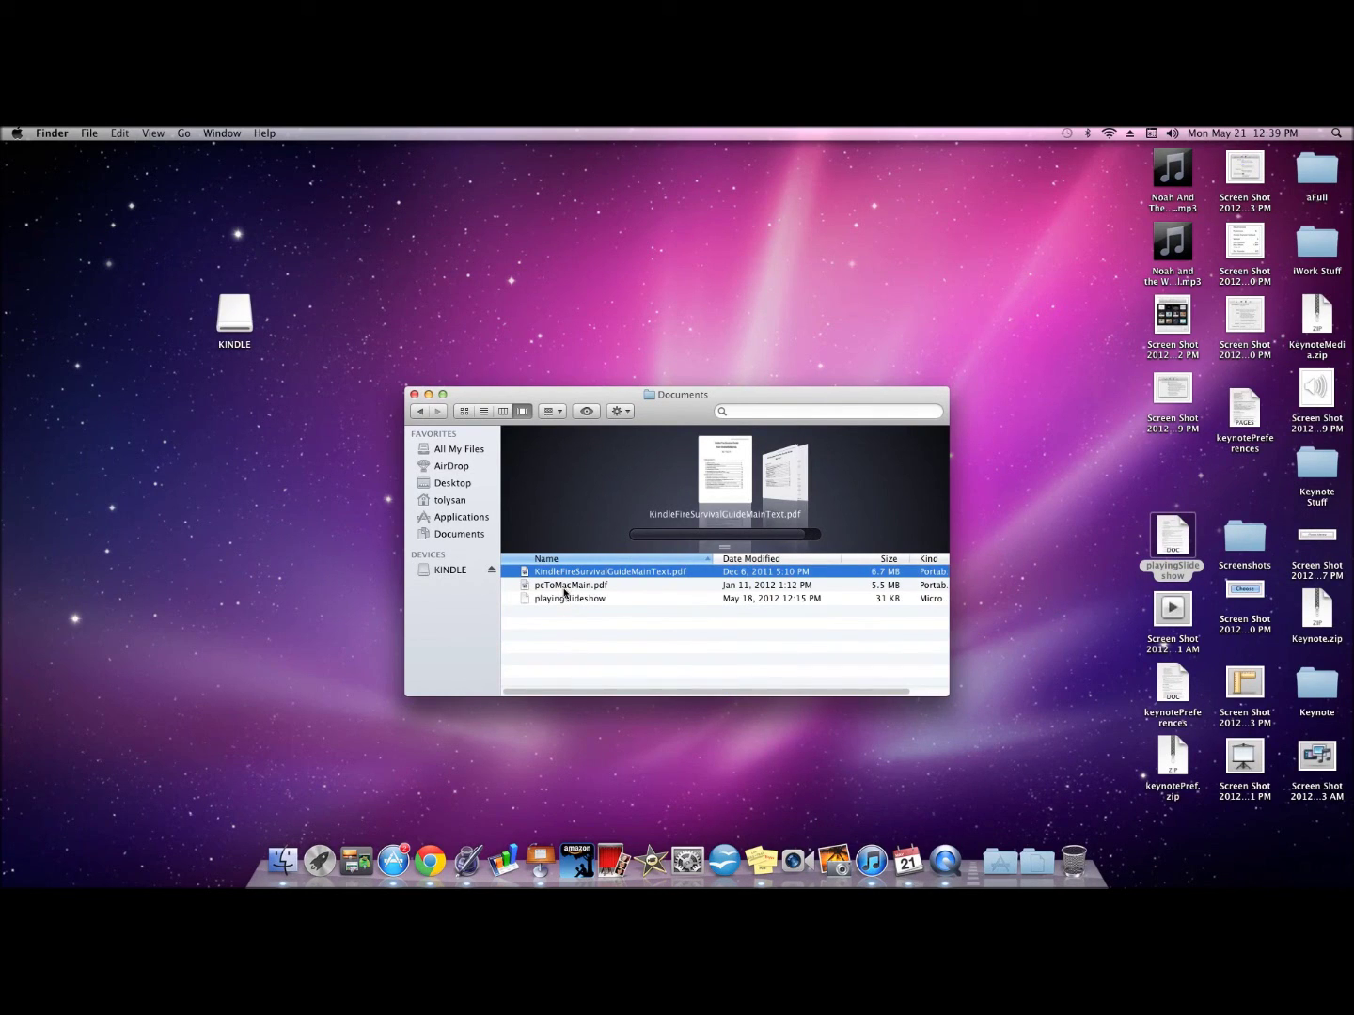
Copy pcToMacMain.pdf from Documents onto the Mac desktop, then close the Documents window
{"action": "left_click_drag", "start_coordinate": [568, 586], "coordinate": [1072, 481]}
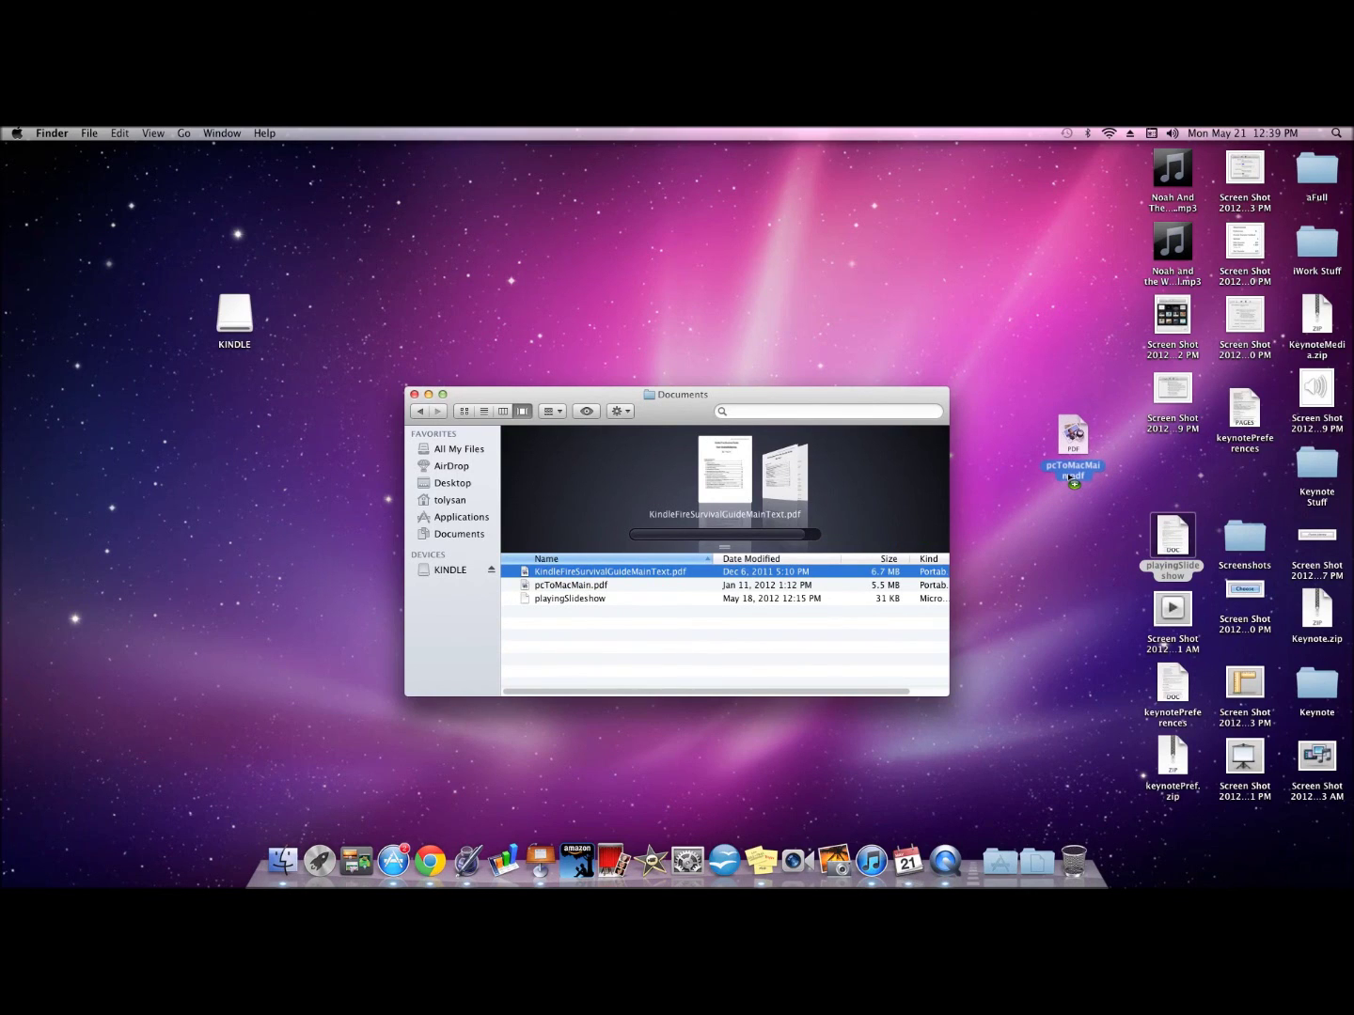
{"action": "left_click_drag", "start_coordinate": [1073, 481], "coordinate": [1067, 478]}
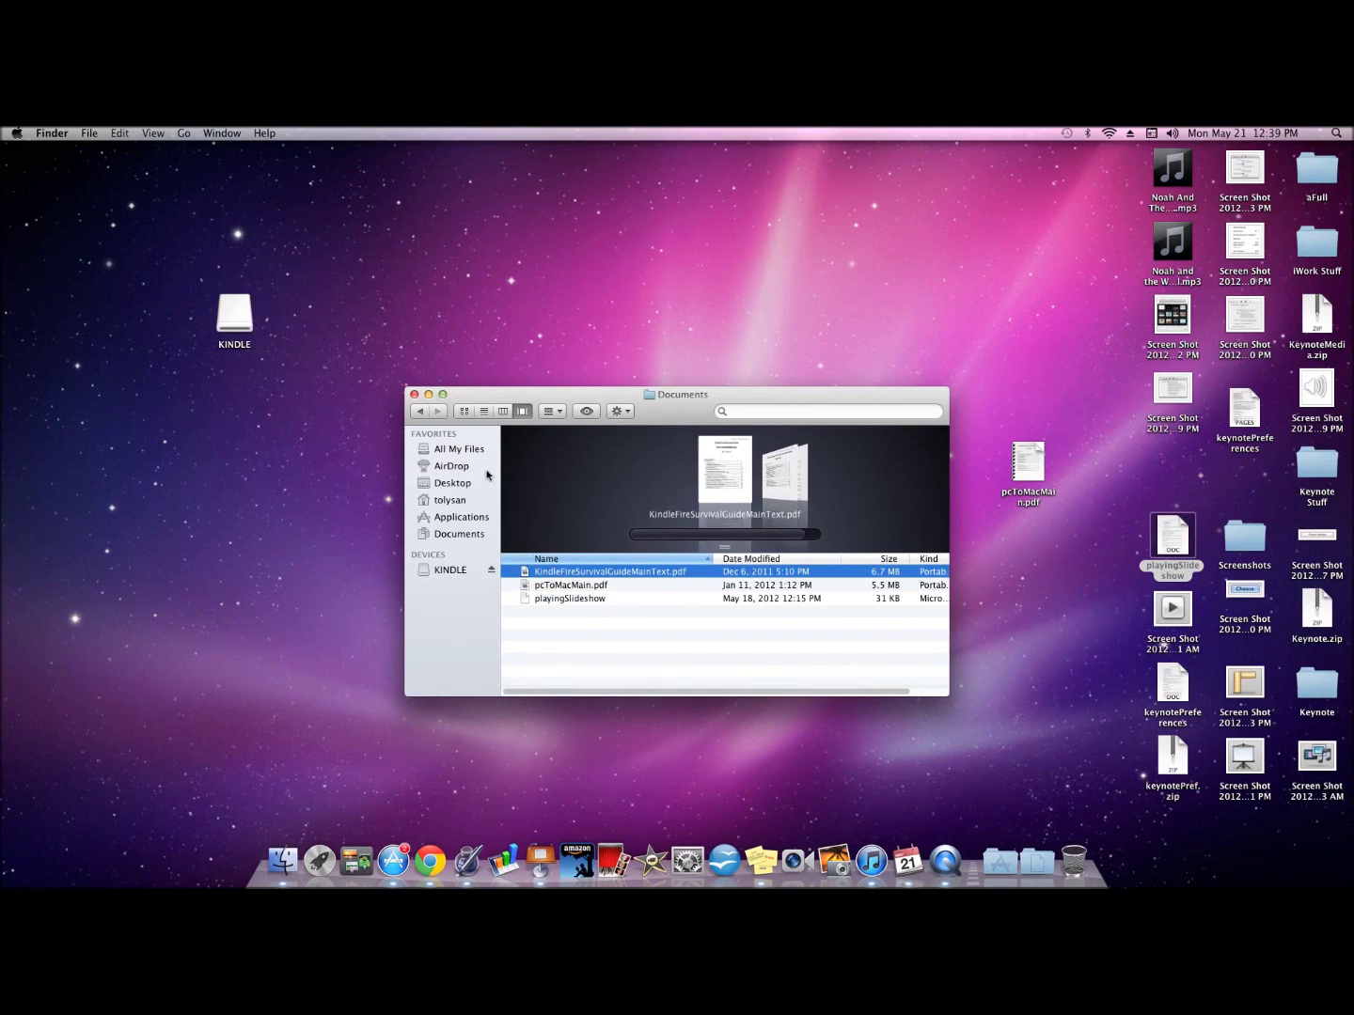
{"action": "left_click", "coordinate": [414, 395]}
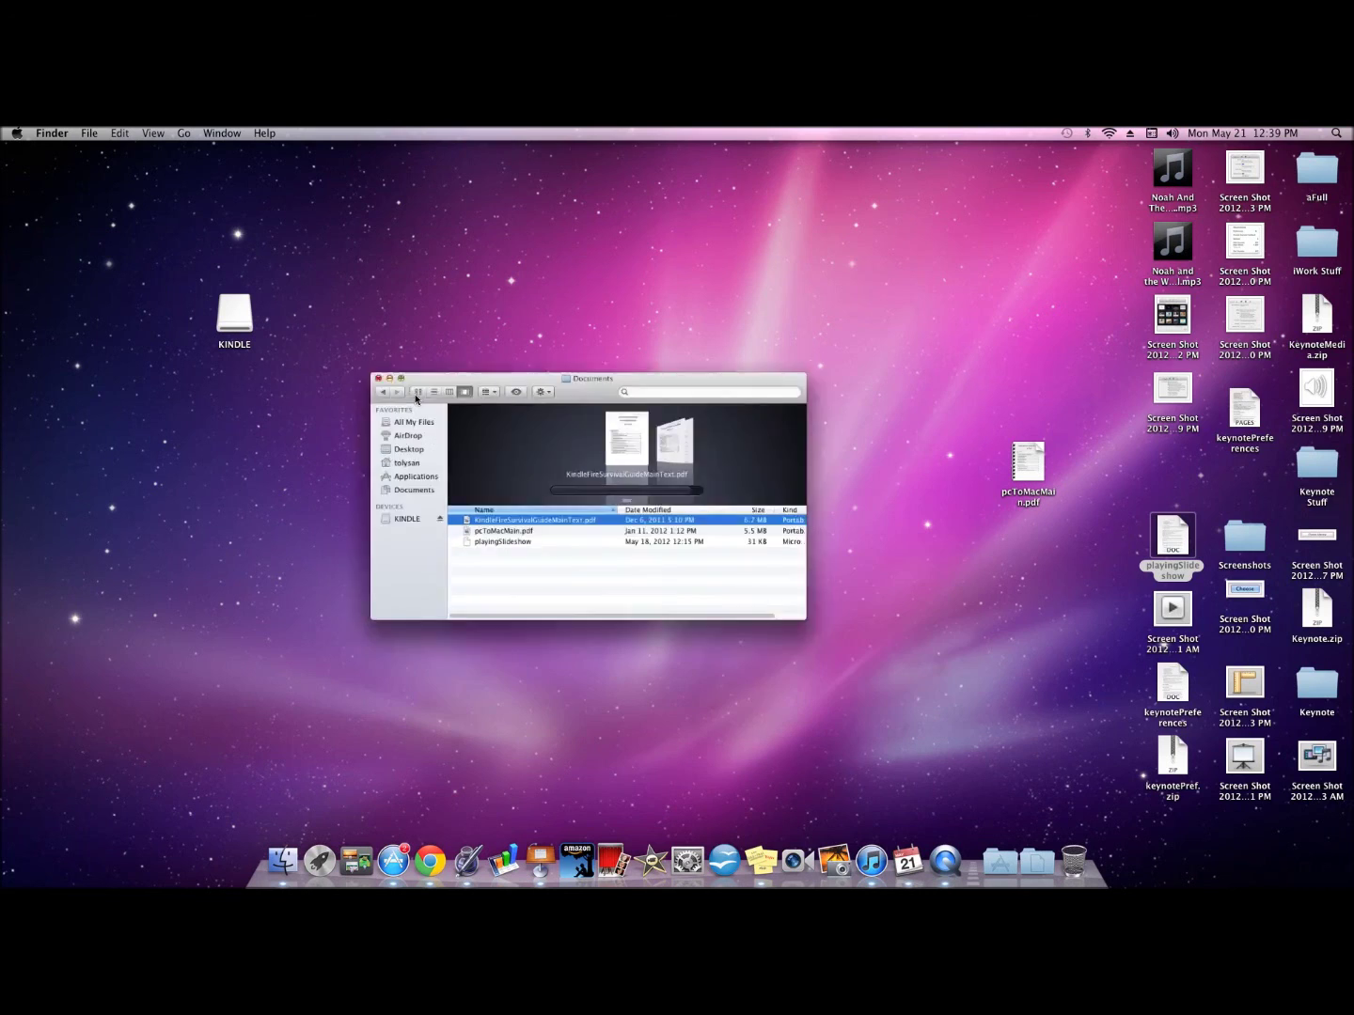